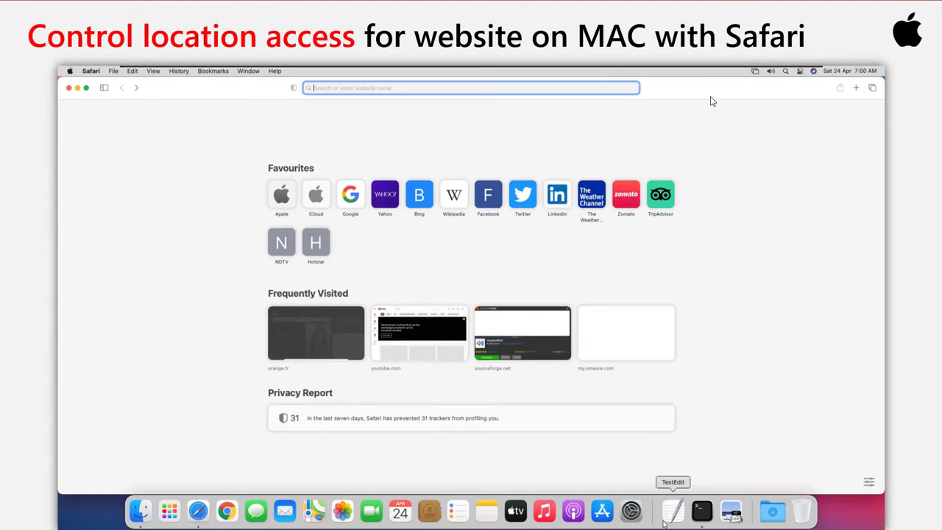
- Load zomato.com from 'zom' and let it detect and use your current location
{"action": "type", "text": "zomato.com"}
{"action": "key", "text": "Return"}
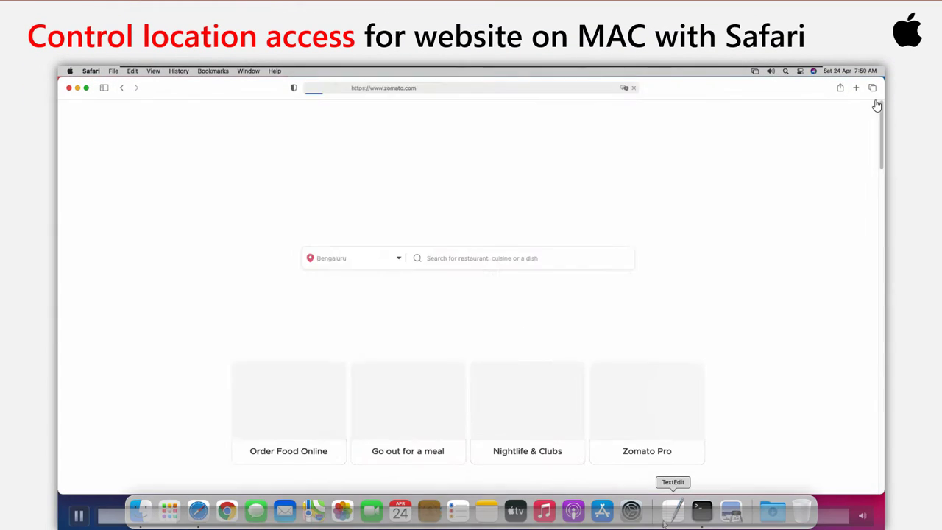
{"action": "left_click", "coordinate": [357, 257]}
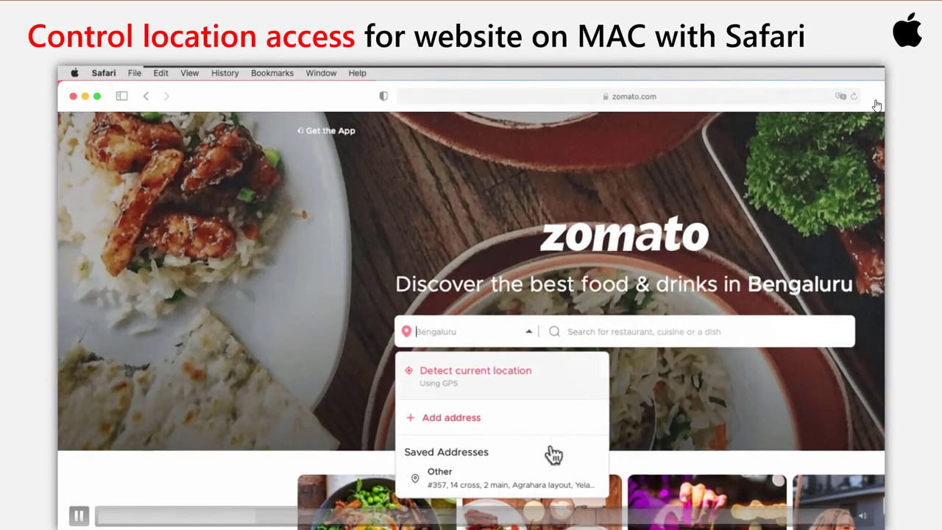
{"action": "left_click", "coordinate": [456, 383]}
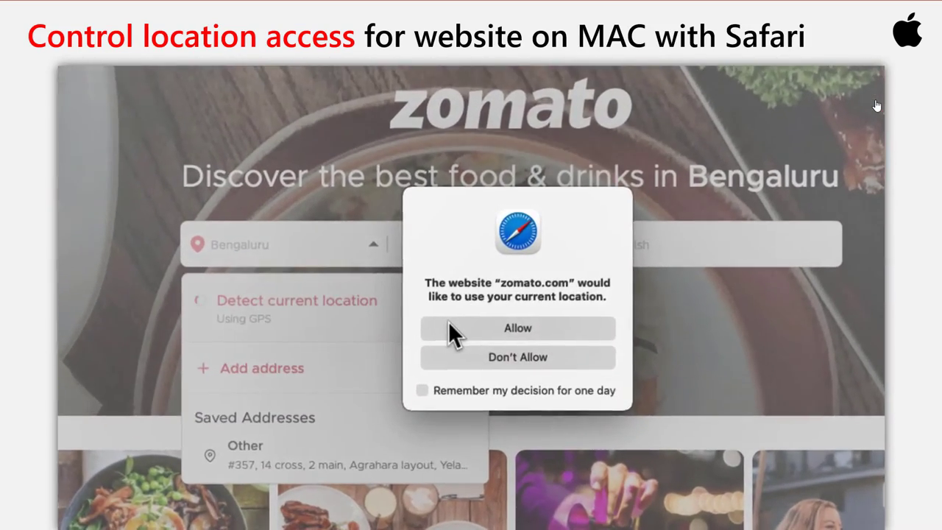
{"action": "left_click", "coordinate": [449, 325]}
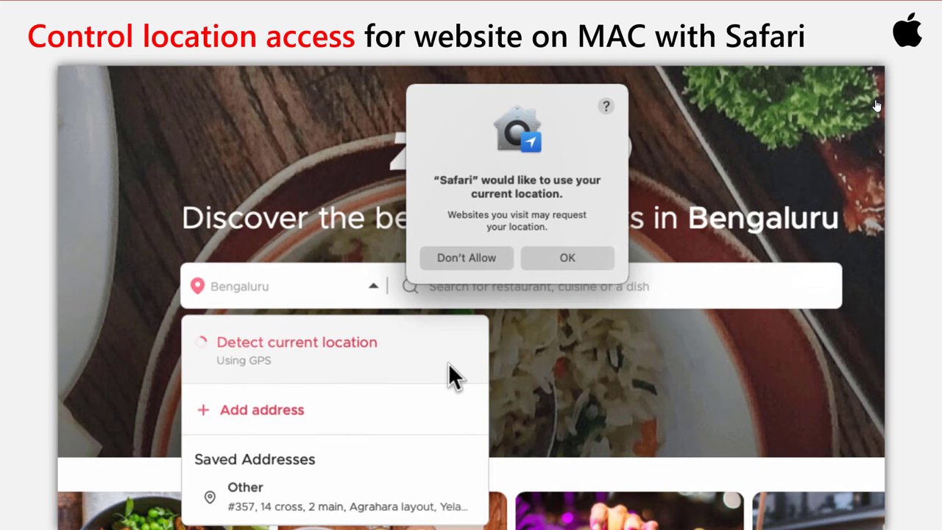
{"action": "left_click", "coordinate": [567, 258]}
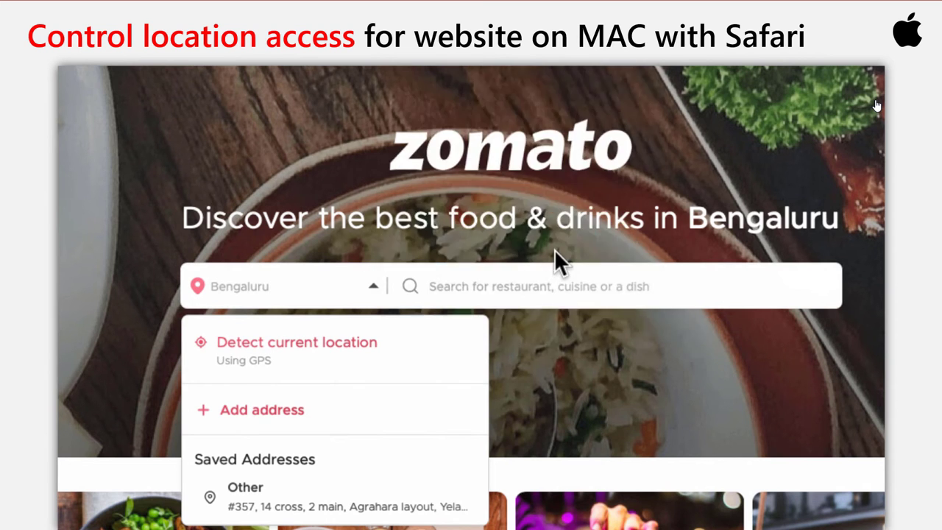
- In Settings for This Website, cycle Location through Deny and Allow, then back to Ask
{"action": "left_click", "coordinate": [132, 77]}
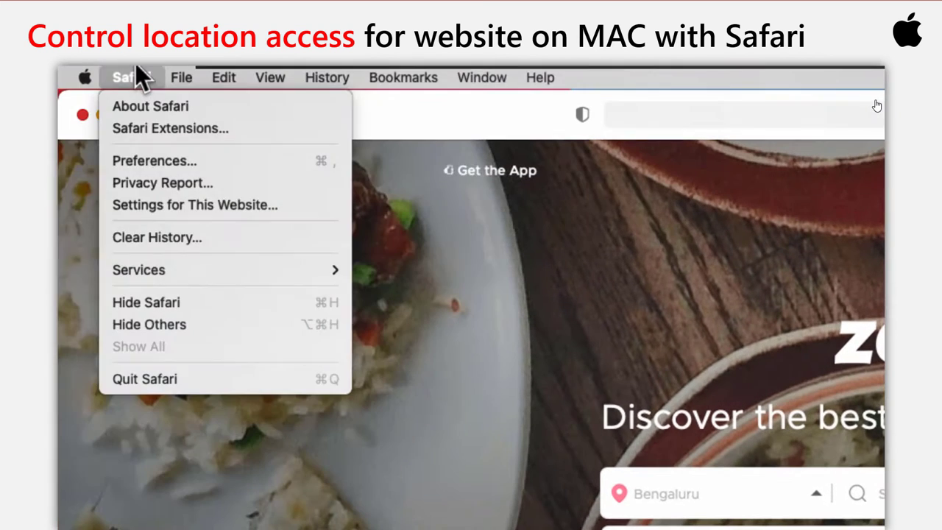
{"action": "left_click", "coordinate": [309, 199]}
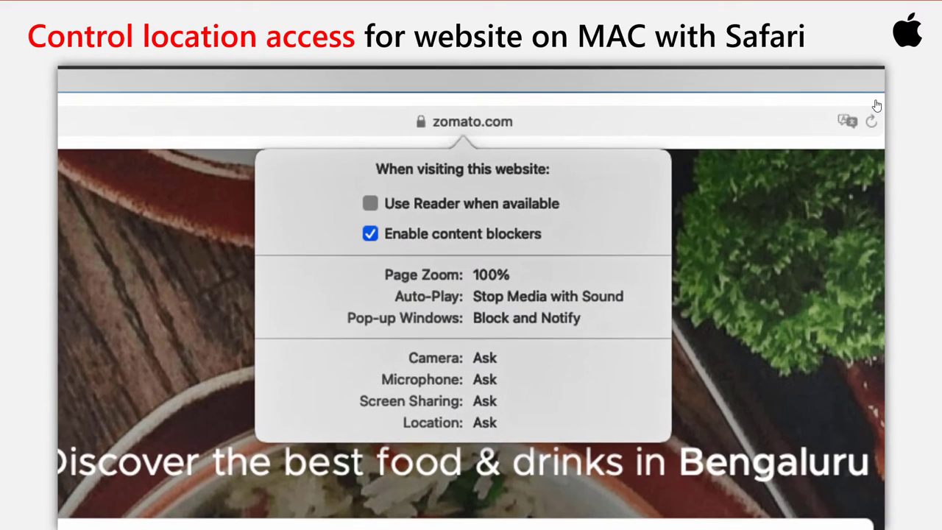
{"action": "left_click", "coordinate": [712, 412]}
{"action": "key", "text": "Down"}
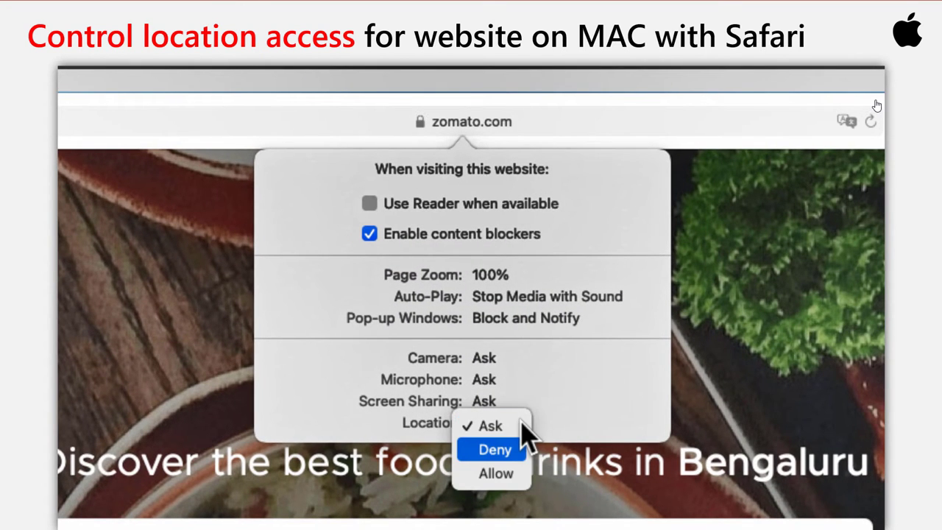
{"action": "key", "text": "Down"}
{"action": "key", "text": "Up"}
{"action": "key", "text": "Up"}
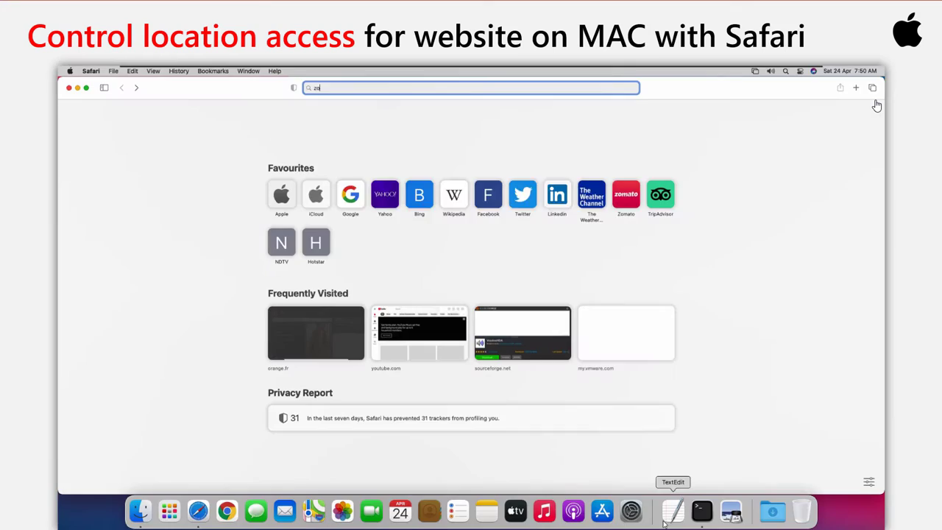
{"action": "type", "text": "mato"}
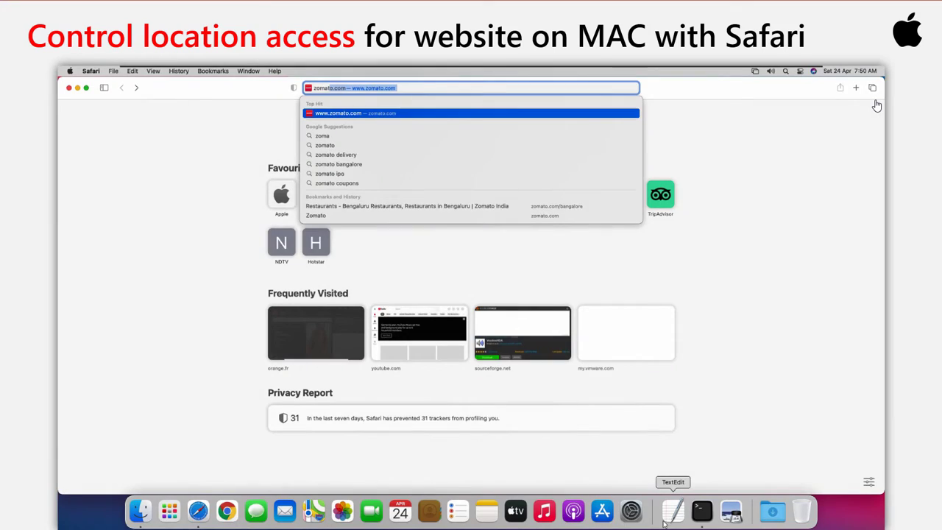
{"action": "key", "text": "Return"}
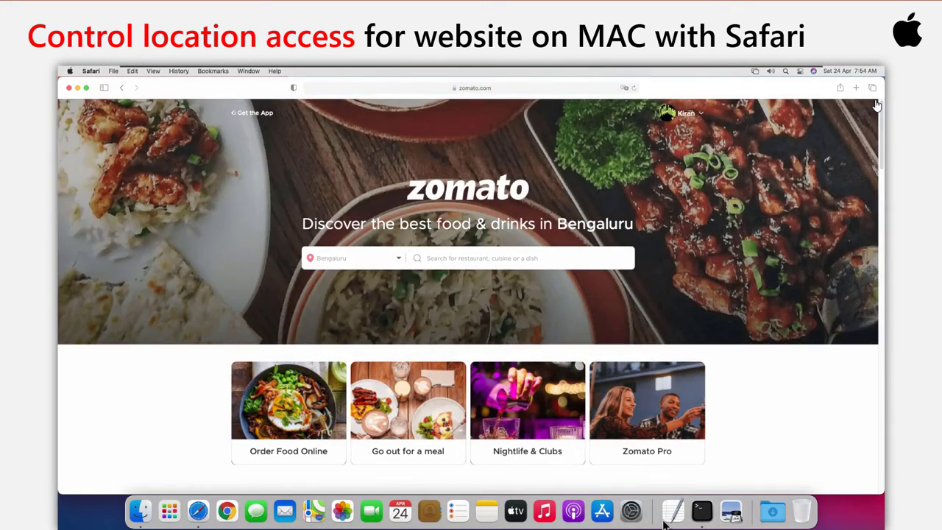
{"action": "left_click", "coordinate": [346, 258]}
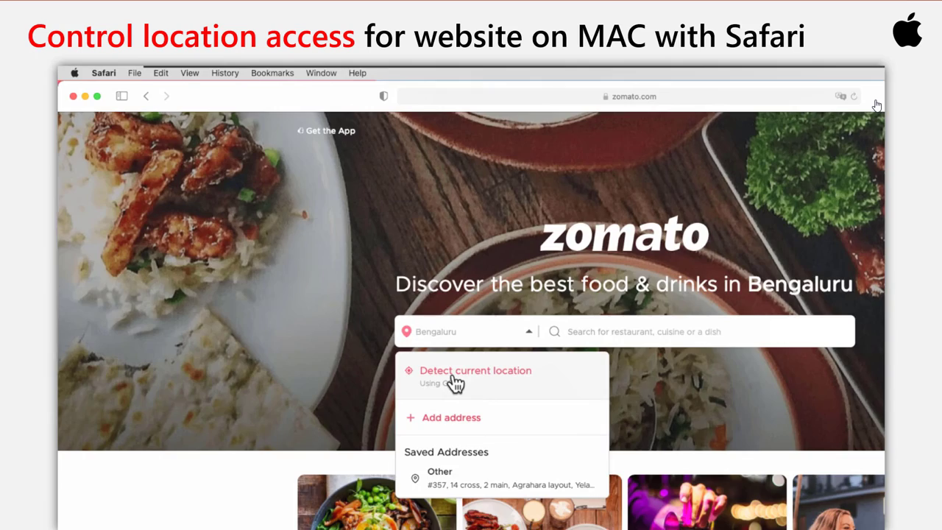
{"action": "left_click", "coordinate": [452, 383]}
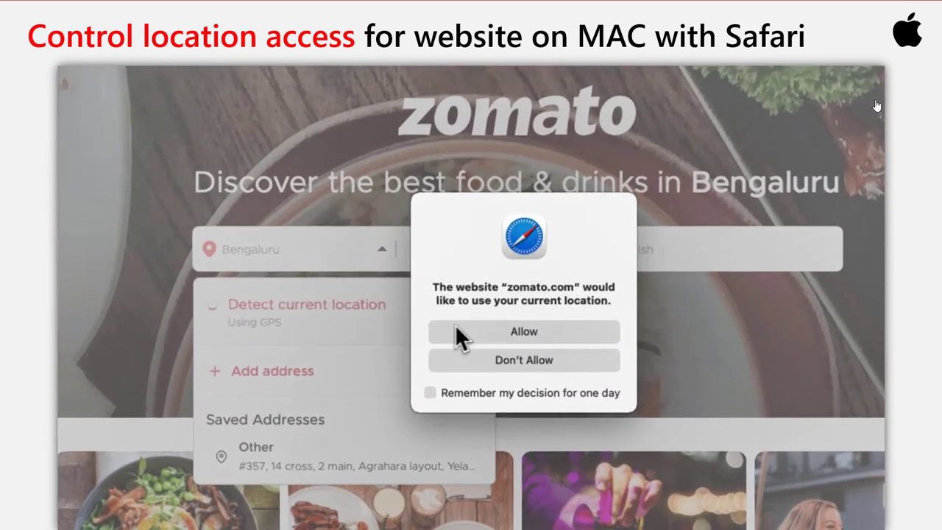
{"action": "left_click", "coordinate": [451, 330]}
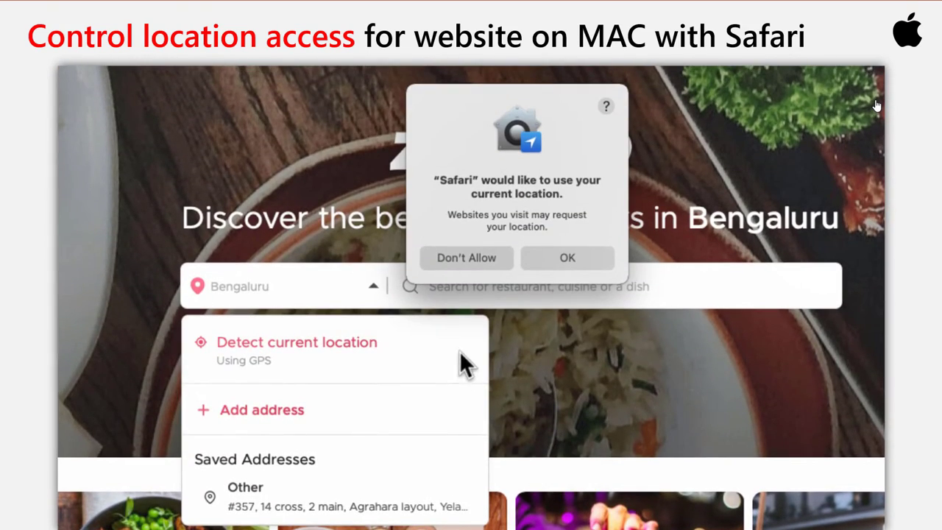
{"action": "left_click", "coordinate": [554, 252]}
{"action": "left_click", "coordinate": [132, 75]}
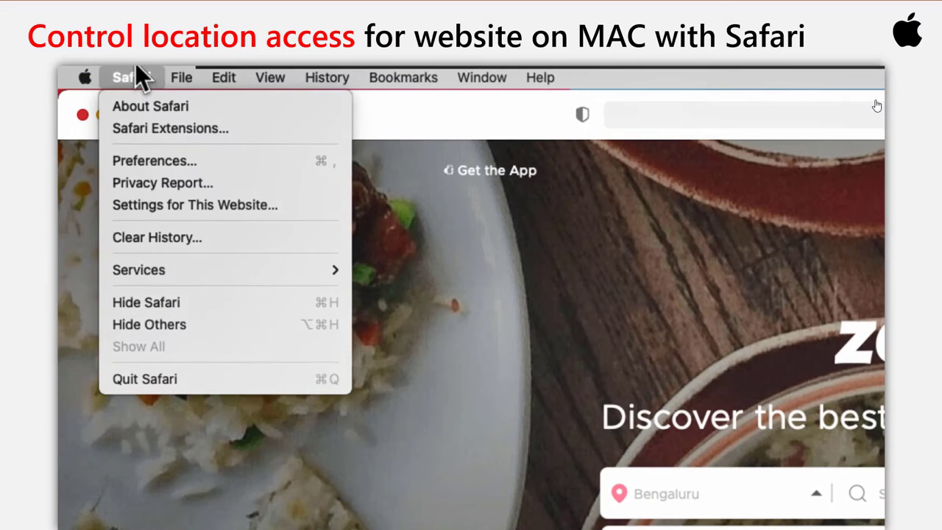
{"action": "left_click", "coordinate": [305, 203]}
{"action": "left_click", "coordinate": [501, 426]}
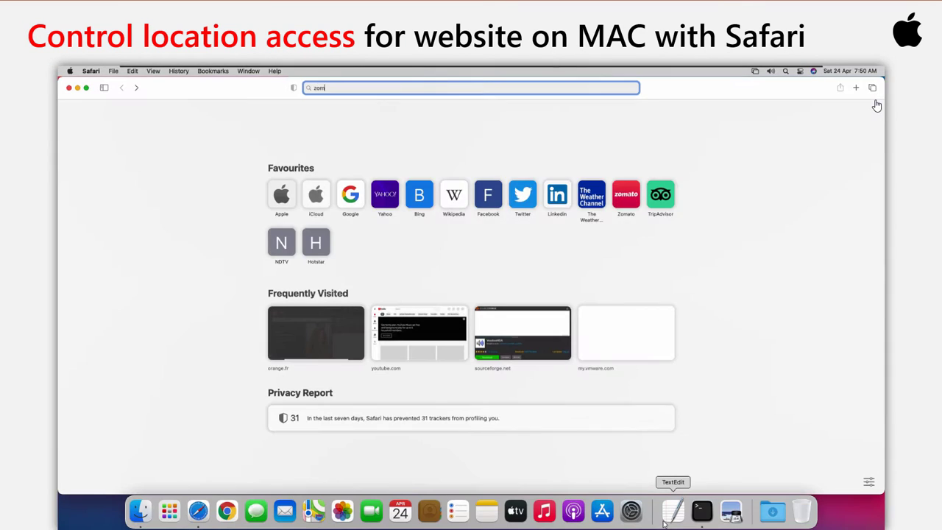
{"action": "type", "text": "zomato.com"}
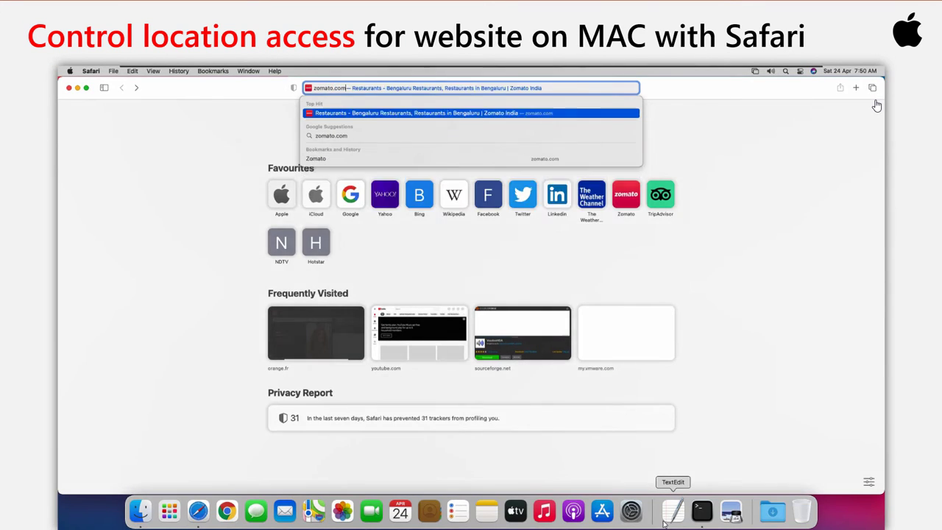
{"action": "key", "text": "Return"}
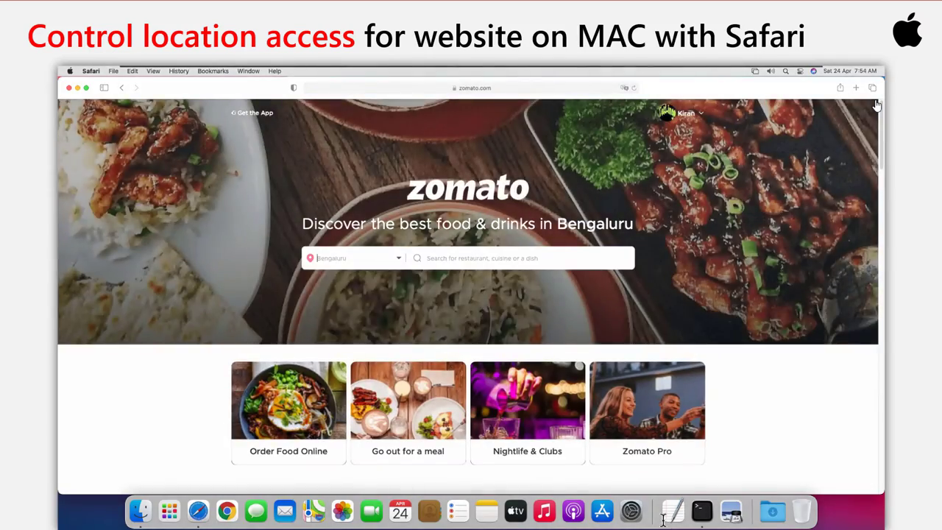
{"action": "left_click", "coordinate": [353, 258]}
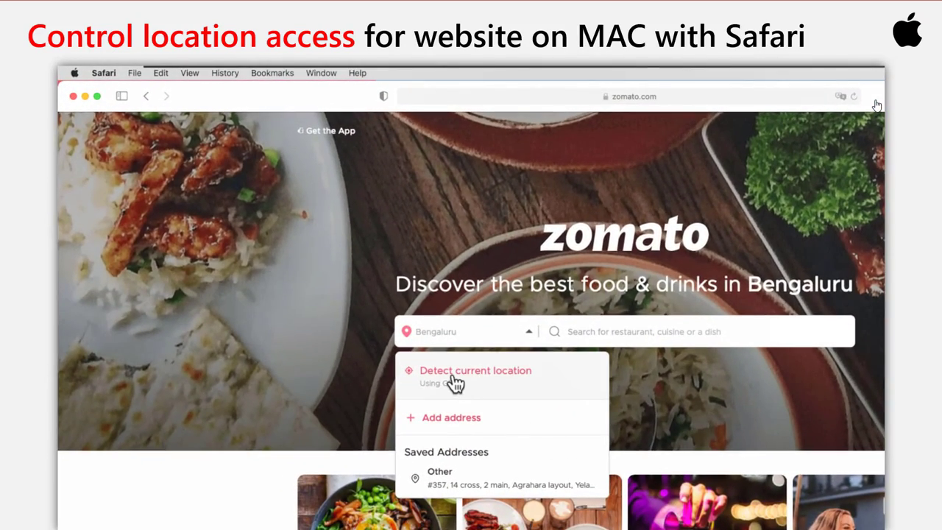
{"action": "left_click", "coordinate": [453, 377]}
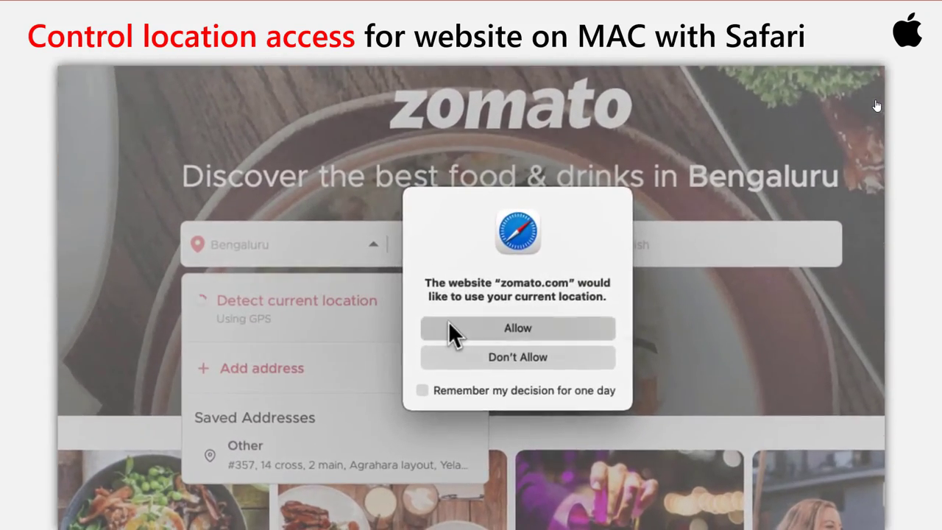
{"action": "left_click", "coordinate": [449, 329]}
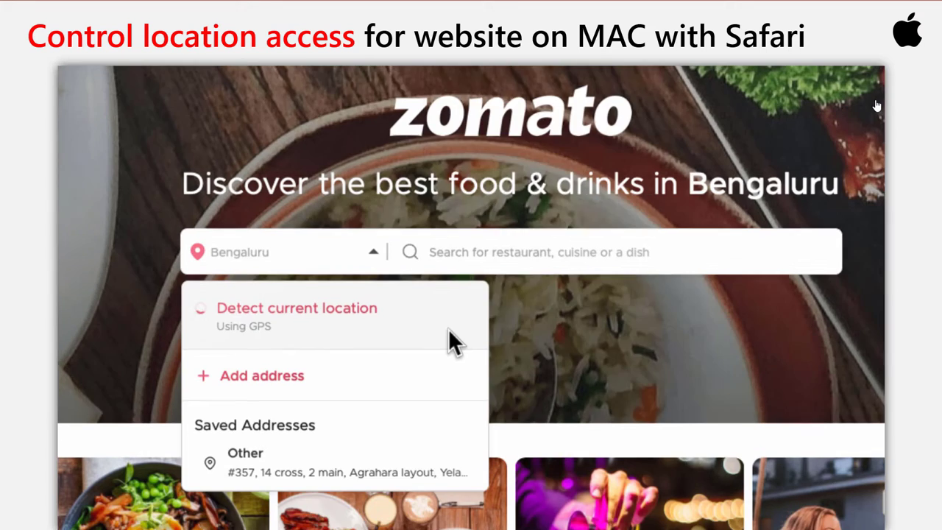
{"action": "left_click", "coordinate": [554, 251]}
{"action": "left_click", "coordinate": [126, 78]}
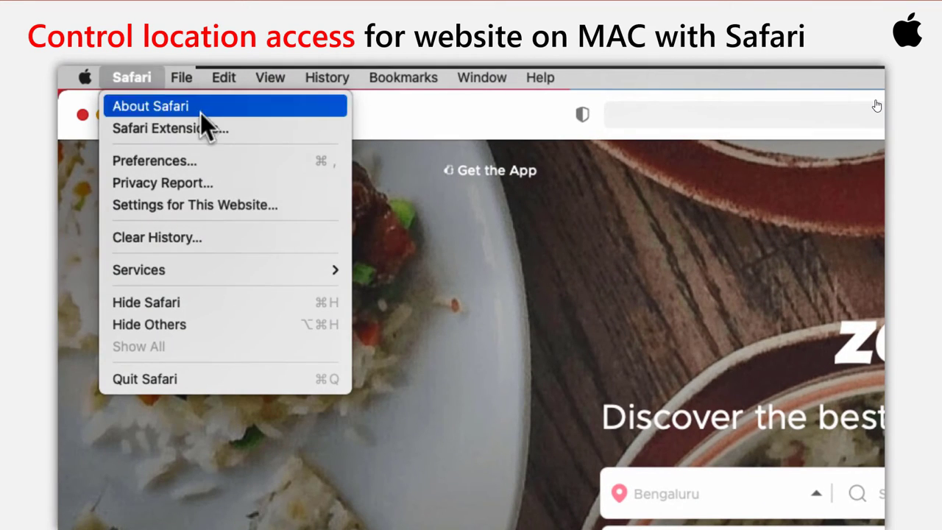
{"action": "left_click", "coordinate": [309, 199]}
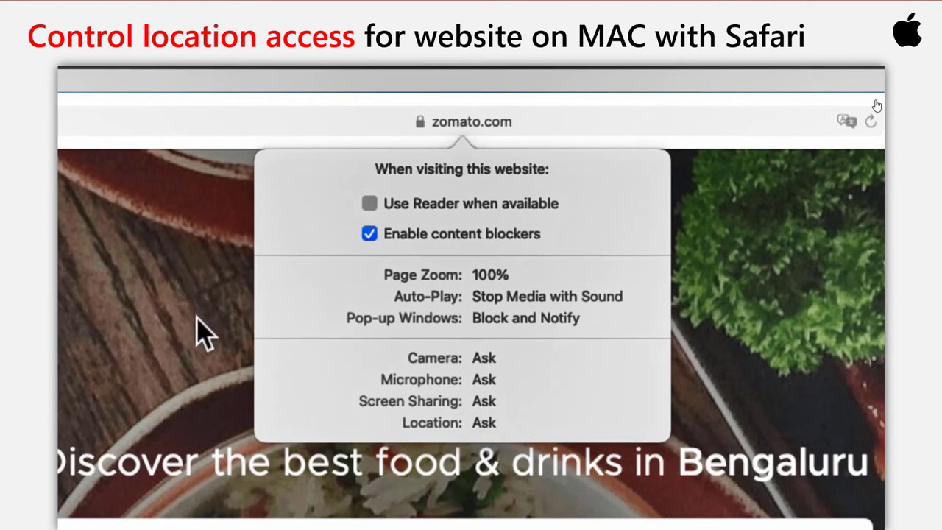
{"action": "left_click", "coordinate": [519, 423]}
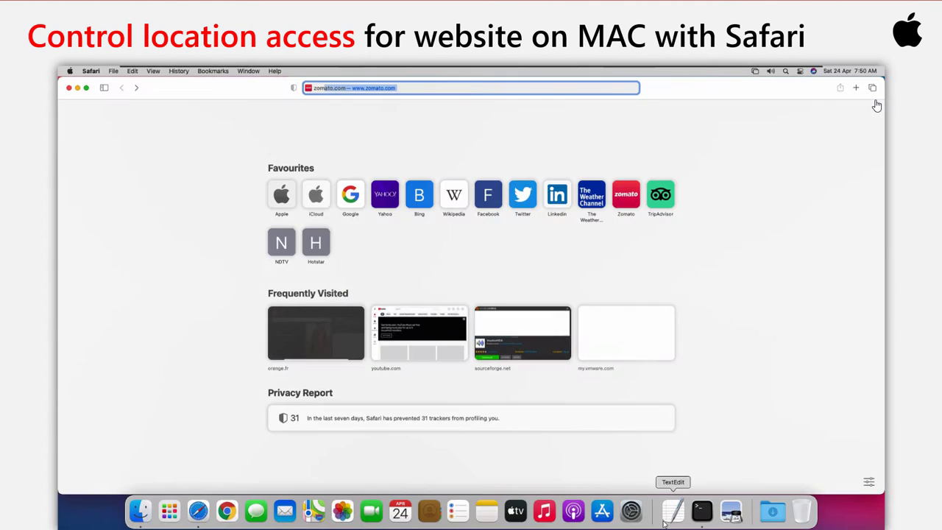
- Load zomato.com and allow it to detect your current location
{"action": "type", "text": "zomato"}
{"action": "key", "text": "Return"}
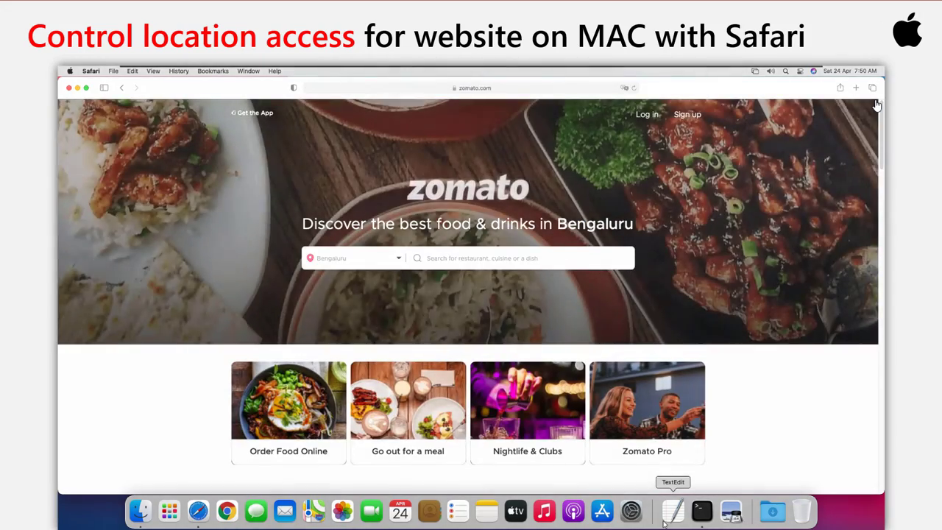
{"action": "left_click", "coordinate": [358, 257]}
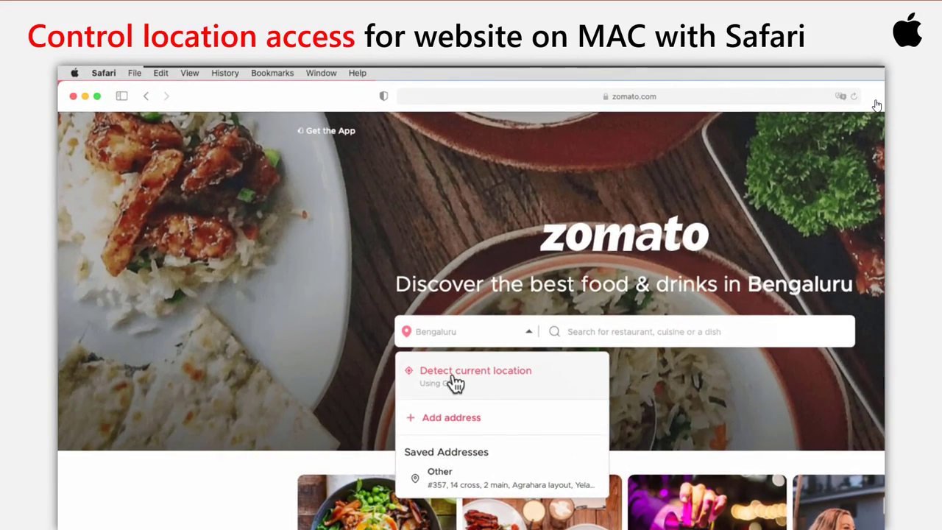
{"action": "left_click", "coordinate": [455, 377]}
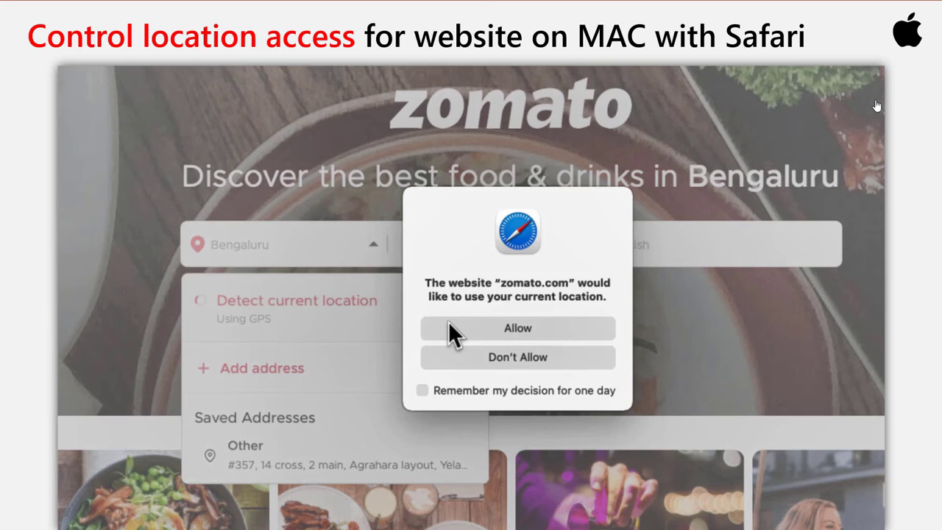
{"action": "left_click", "coordinate": [583, 388]}
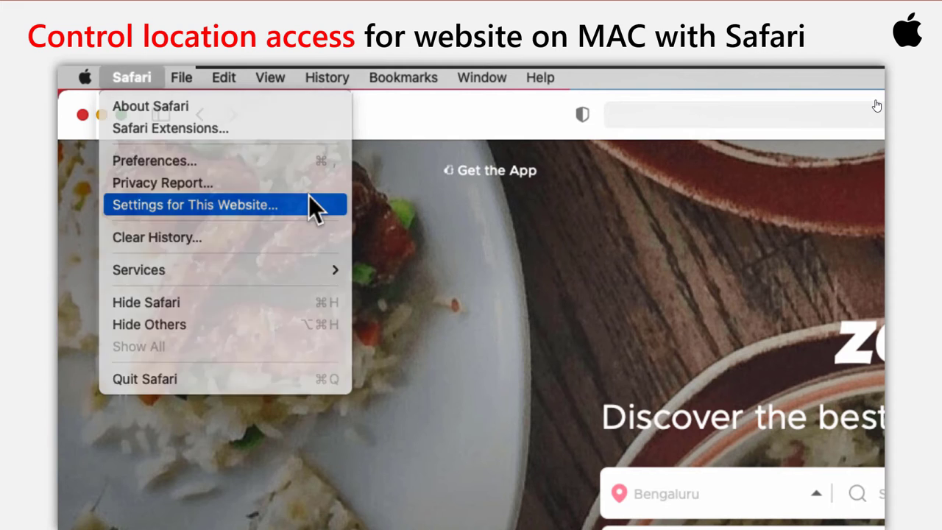
- In zomato.com's website settings, move Location to Allow, then back to Ask
{"action": "left_click", "coordinate": [309, 200]}
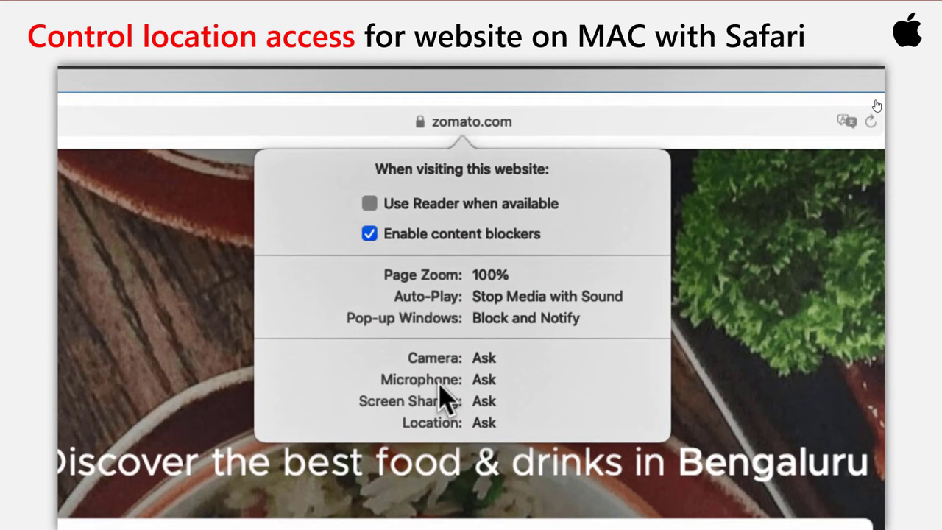
{"action": "left_click", "coordinate": [520, 424]}
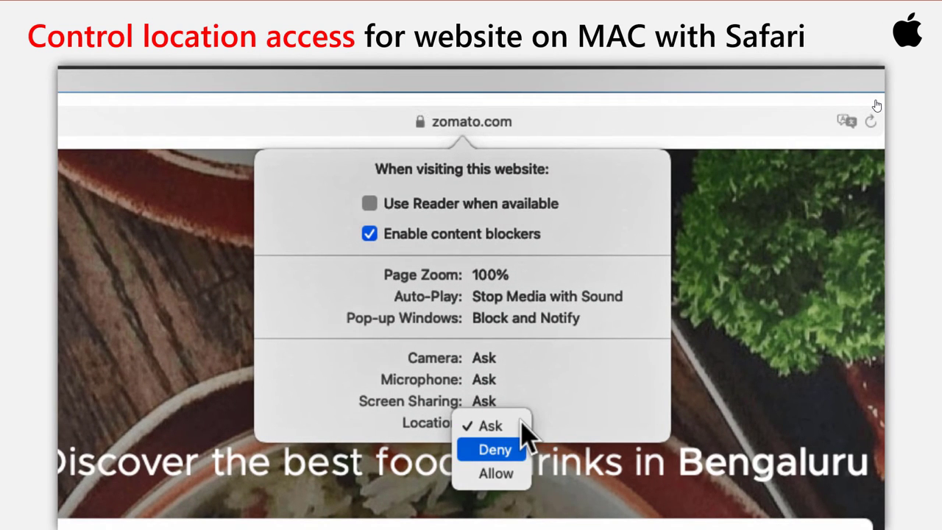
{"action": "key", "text": "Down"}
{"action": "key", "text": "Up"}
{"action": "key", "text": "Up"}
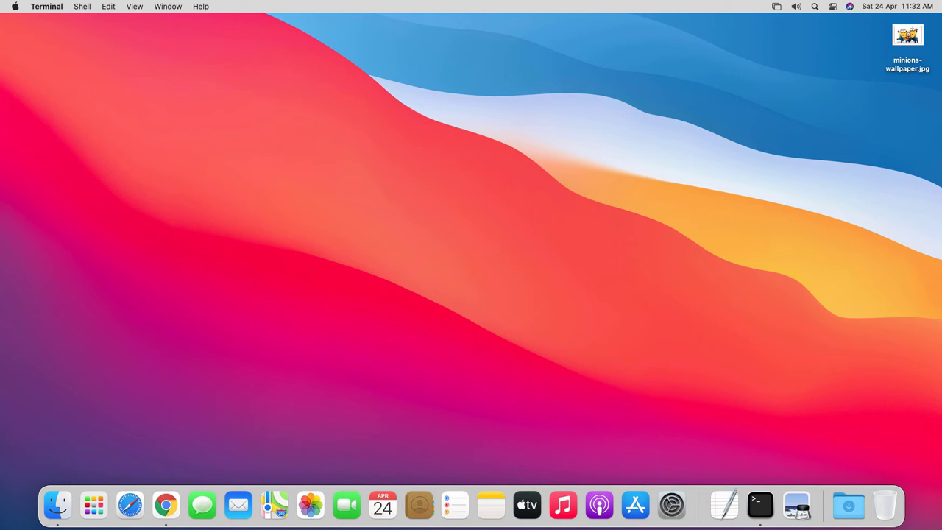
- Make the desktop active and show the Apple menu's system commands
{"action": "left_click", "coordinate": [70, 19]}
{"action": "left_click", "coordinate": [16, 6]}
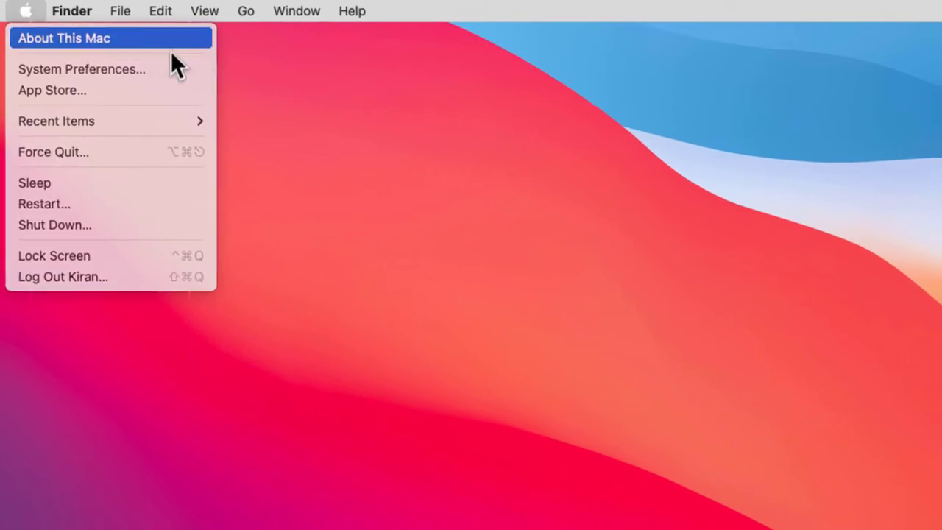
- Relaunch Safari from the Dock, load zomato.com via 'zom', and open its delivery location picker
{"action": "left_click", "coordinate": [171, 48]}
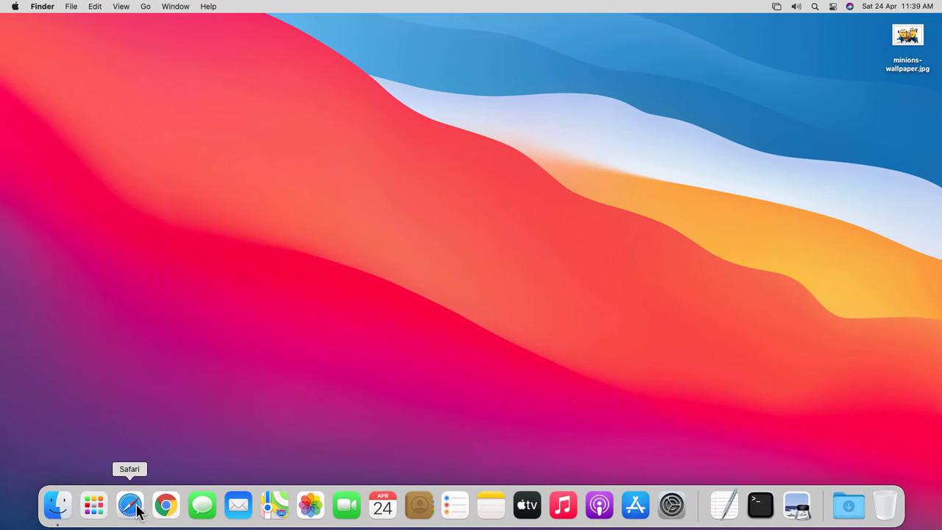
{"action": "left_click", "coordinate": [130, 506]}
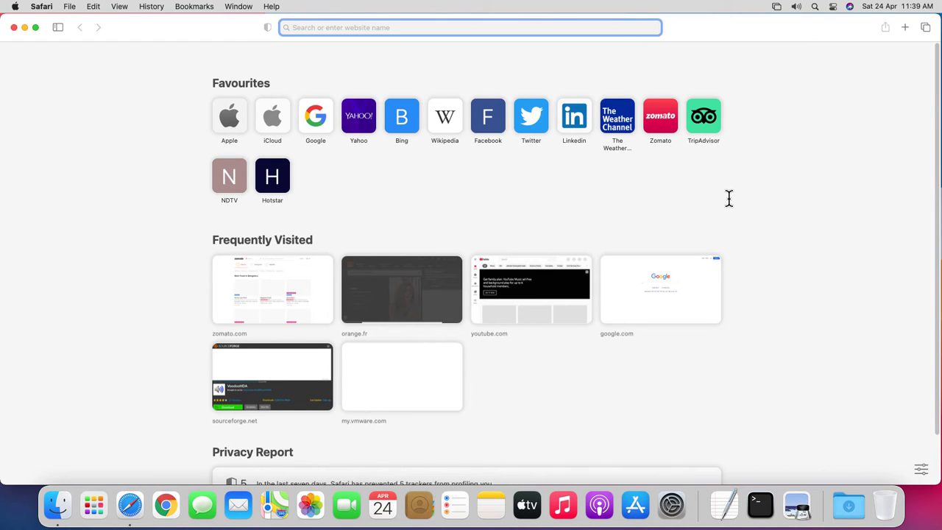
{"action": "type", "text": "zom"}
{"action": "key", "text": "Return"}
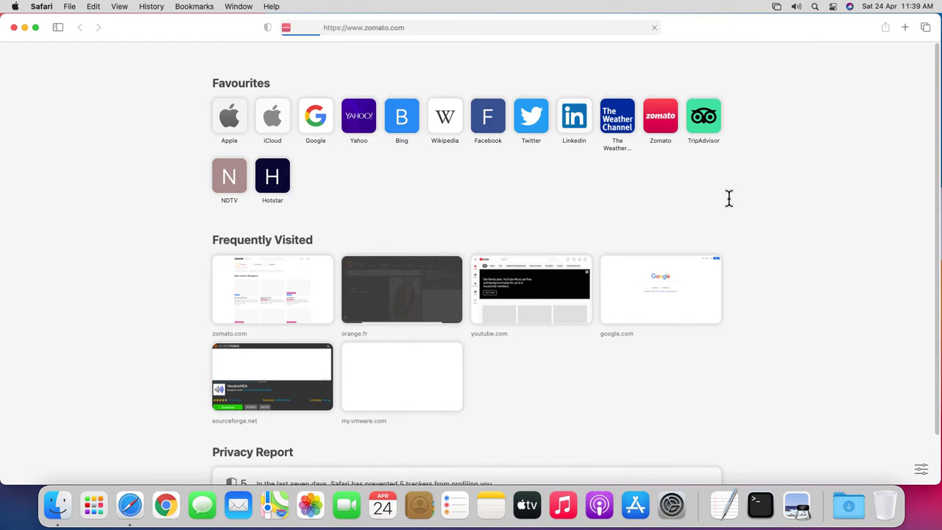
{"action": "left_click", "coordinate": [356, 59]}
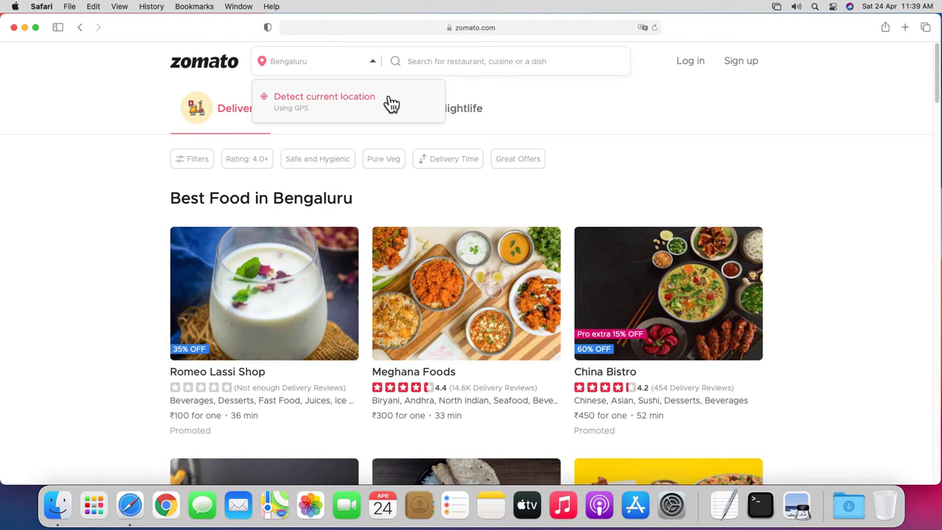
- Have zomato.com detect your current location and allow Safari's location request
{"action": "left_click", "coordinate": [392, 105]}
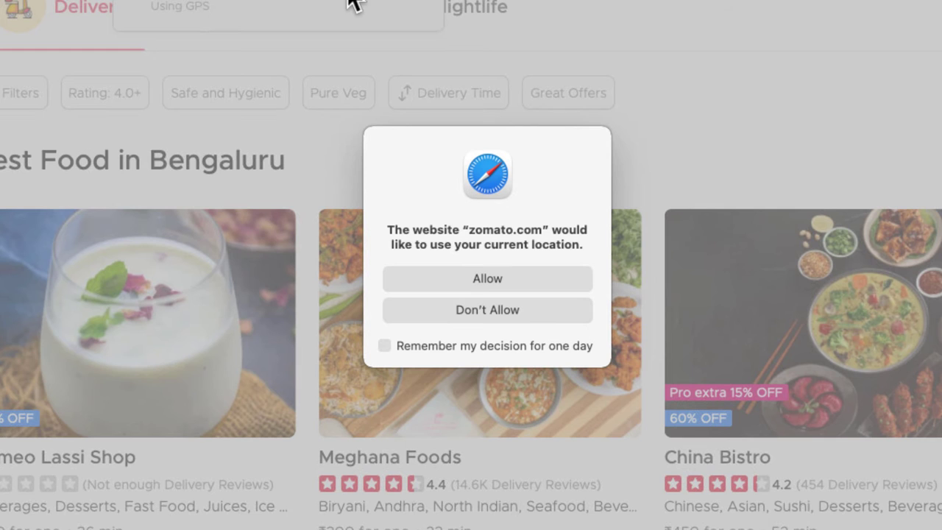
{"action": "left_click", "coordinate": [559, 284]}
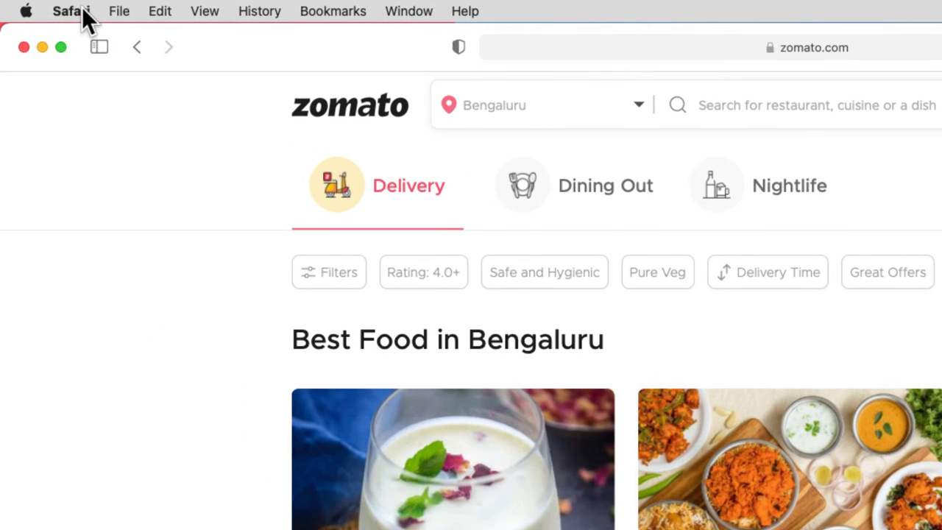
- Open zomato.com's website settings and set Location to Deny, then Allow
{"action": "left_click", "coordinate": [45, 6]}
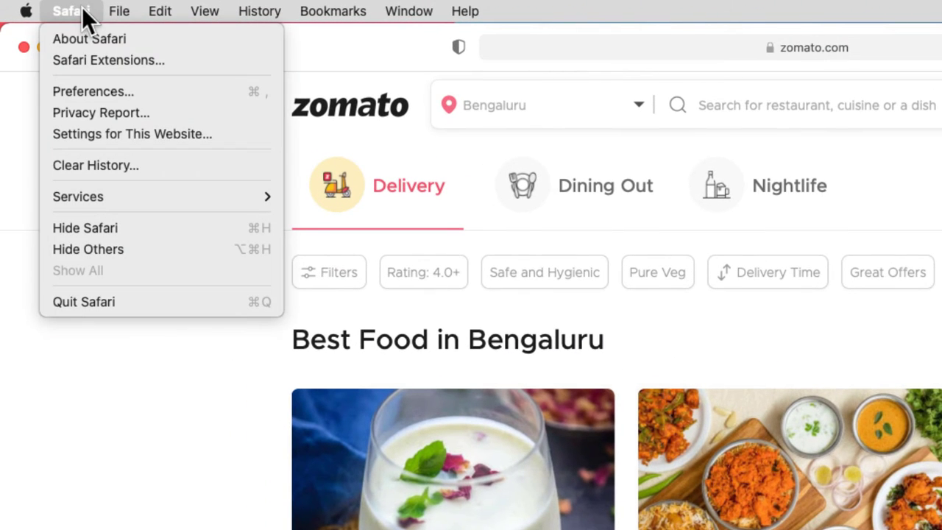
{"action": "left_click", "coordinate": [229, 135]}
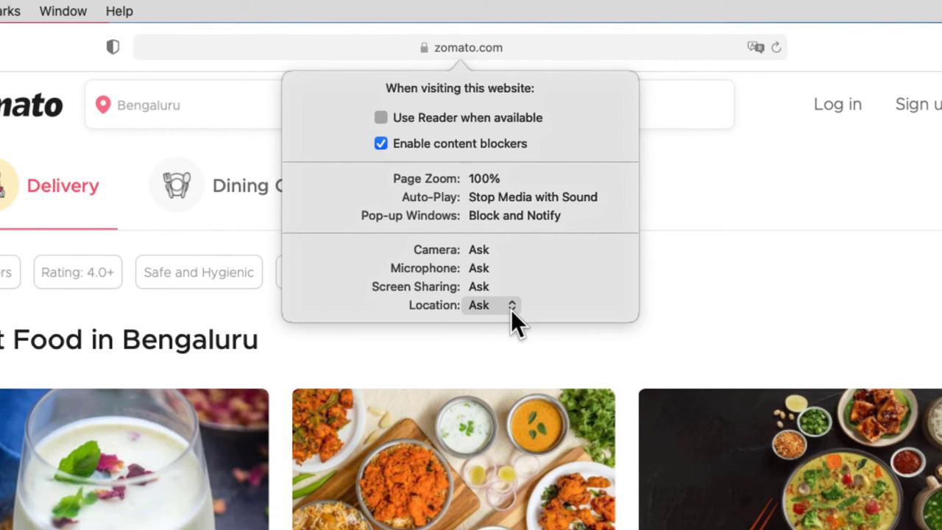
{"action": "left_click", "coordinate": [511, 308]}
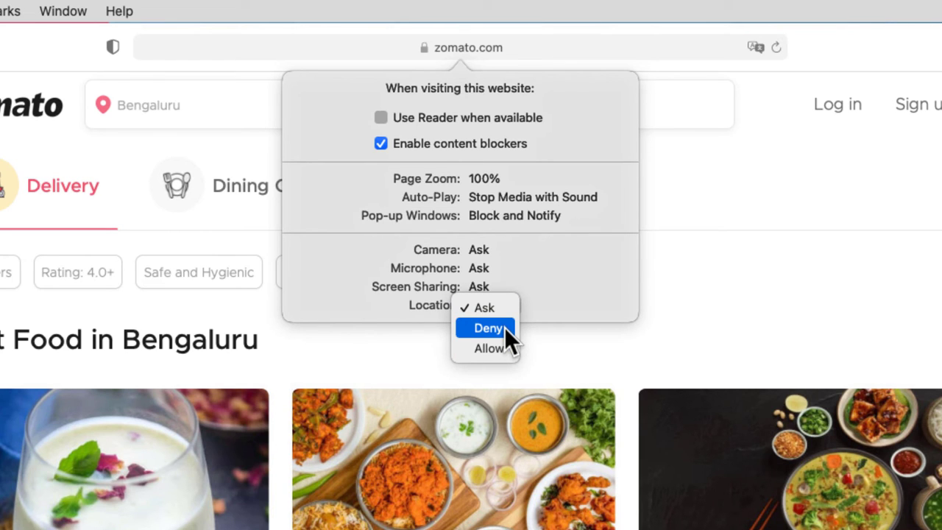
{"action": "left_click", "coordinate": [504, 328]}
{"action": "left_click", "coordinate": [503, 314]}
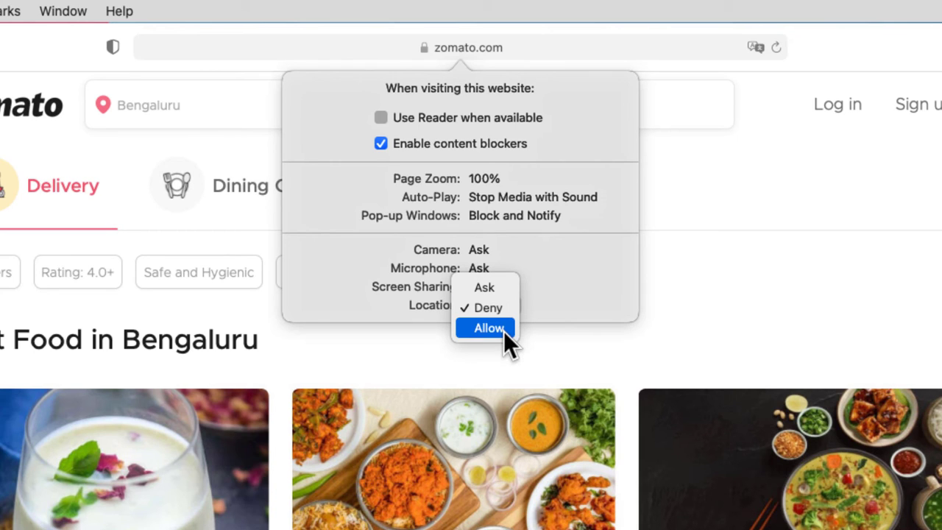
{"action": "left_click", "coordinate": [504, 331]}
{"action": "left_click", "coordinate": [504, 309]}
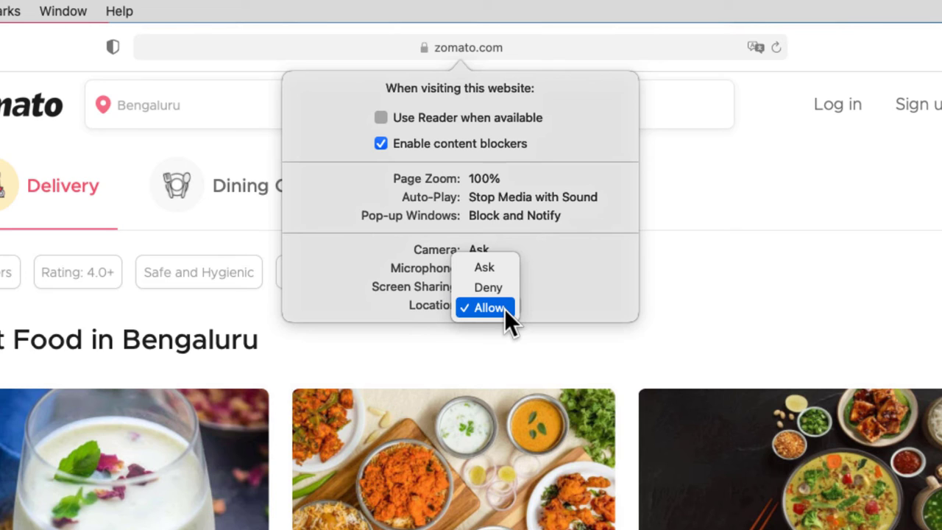
- Return Location to Ask and reopen its choices to step through them
{"action": "left_click", "coordinate": [499, 267]}
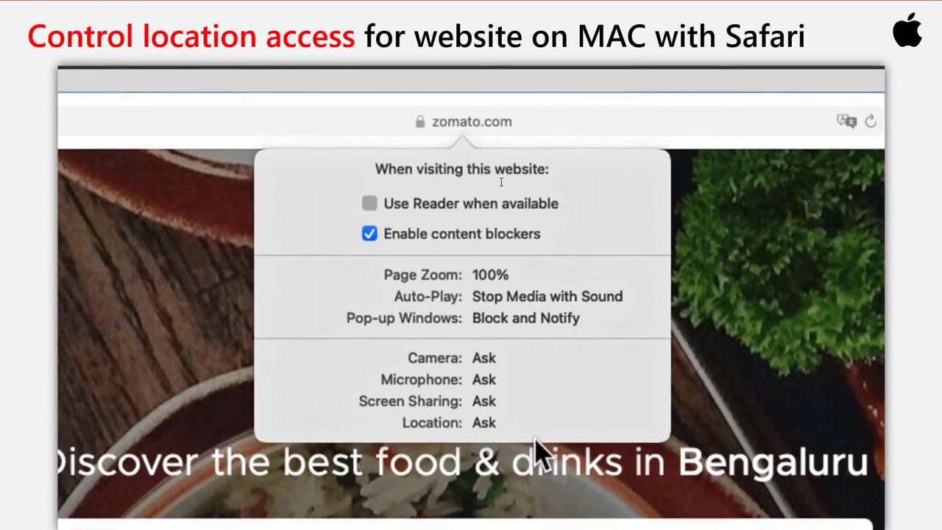
{"action": "left_click", "coordinate": [516, 424]}
{"action": "key", "text": "Down"}
{"action": "key", "text": "Down"}
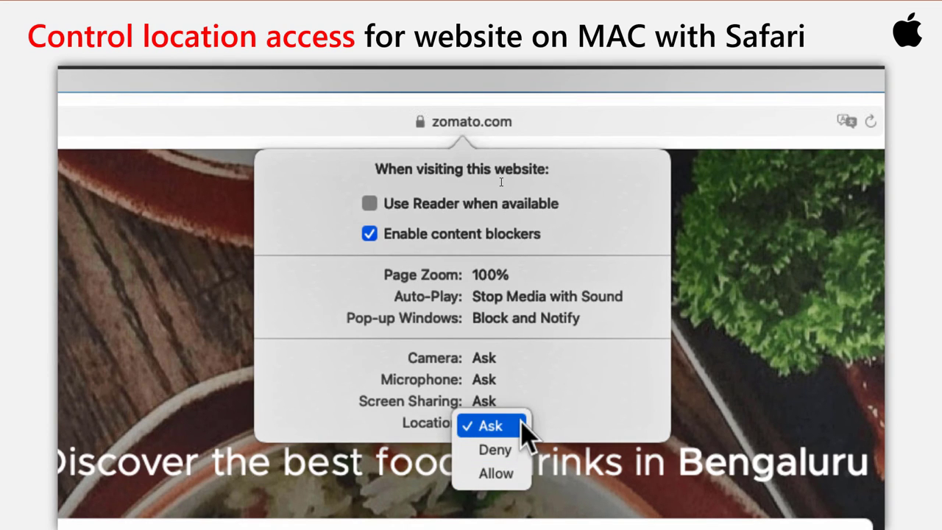
{"action": "key", "text": "Down"}
{"action": "key", "text": "Down"}
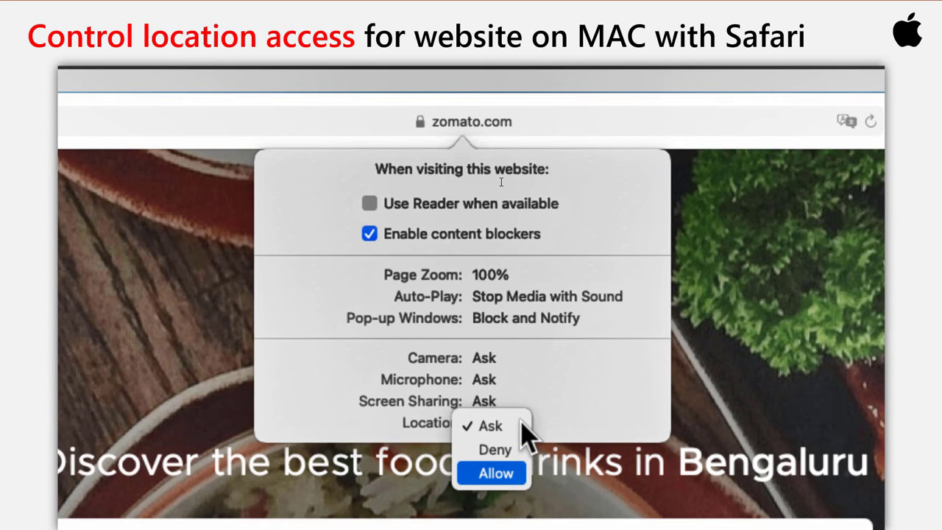
{"action": "key", "text": "Up"}
{"action": "key", "text": "Up"}
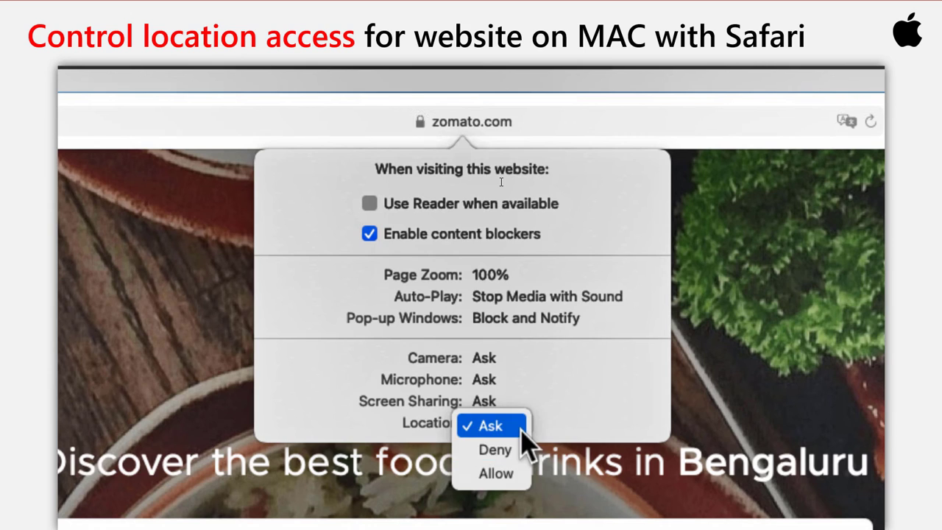
{"action": "key", "text": "Down"}
{"action": "key", "text": "Down"}
{"action": "key", "text": "Up"}
{"action": "key", "text": "Up"}
{"action": "key", "text": "Down"}
{"action": "key", "text": "Down"}
{"action": "key", "text": "Up"}
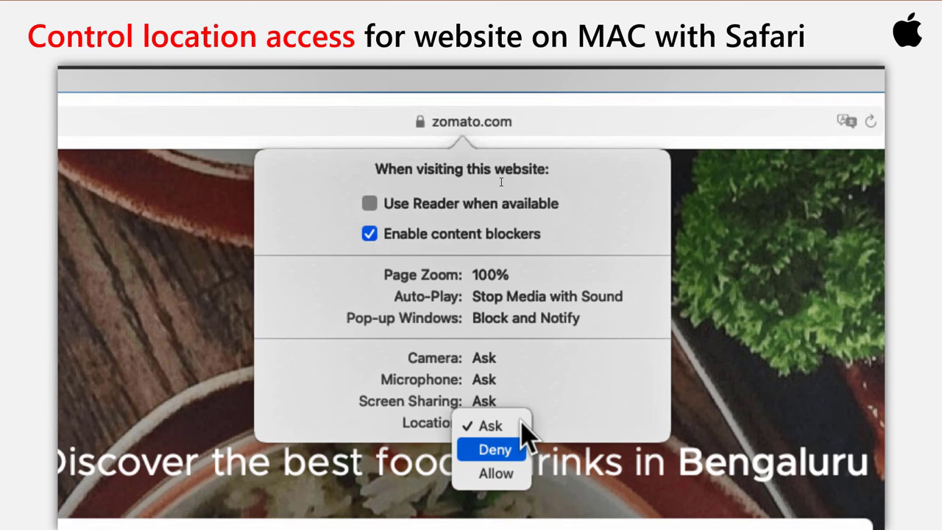
{"action": "key", "text": "Up"}
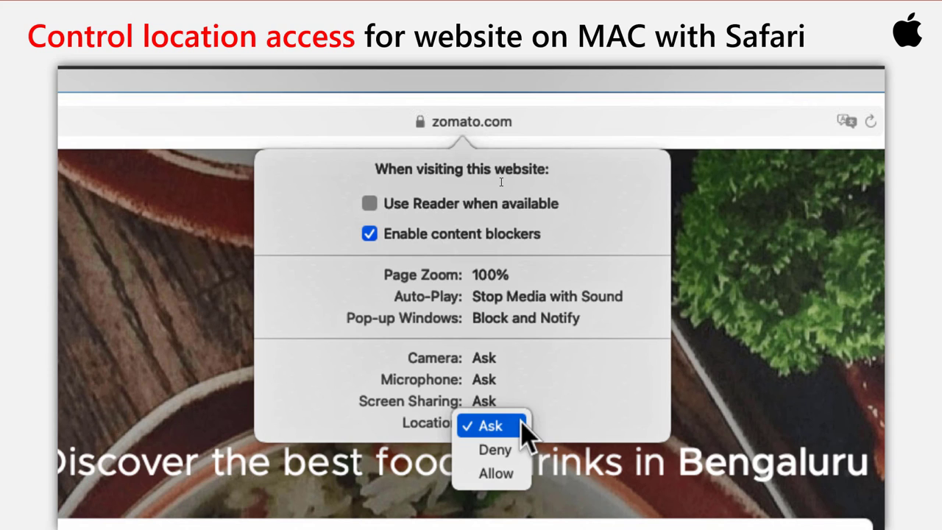
{"action": "key", "text": "Down"}
{"action": "key", "text": "Down"}
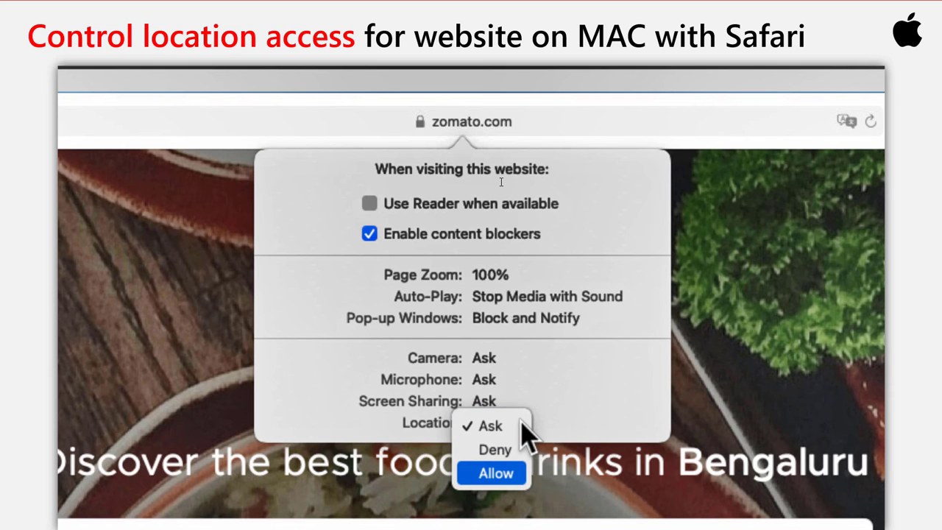
{"action": "key", "text": "Up"}
{"action": "key", "text": "Up"}
{"action": "key", "text": "Return"}
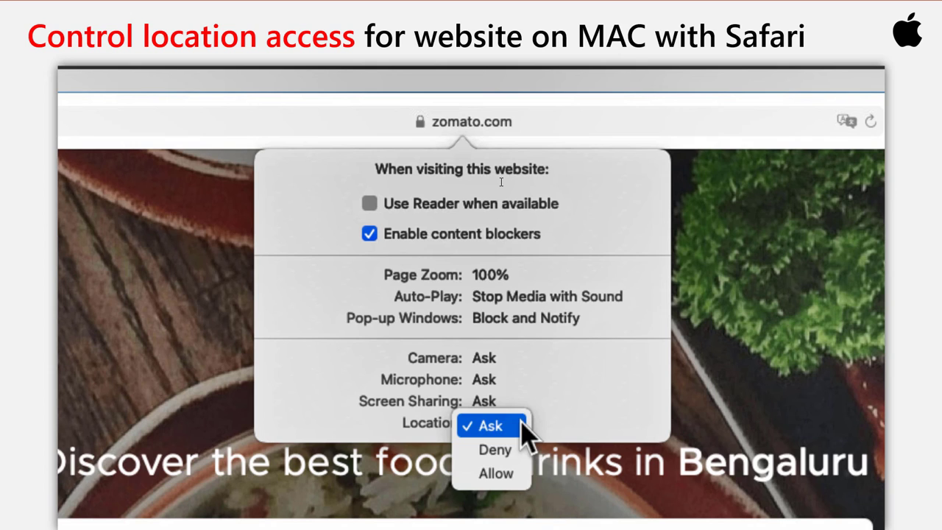
{"action": "key", "text": "Down"}
{"action": "key", "text": "Down"}
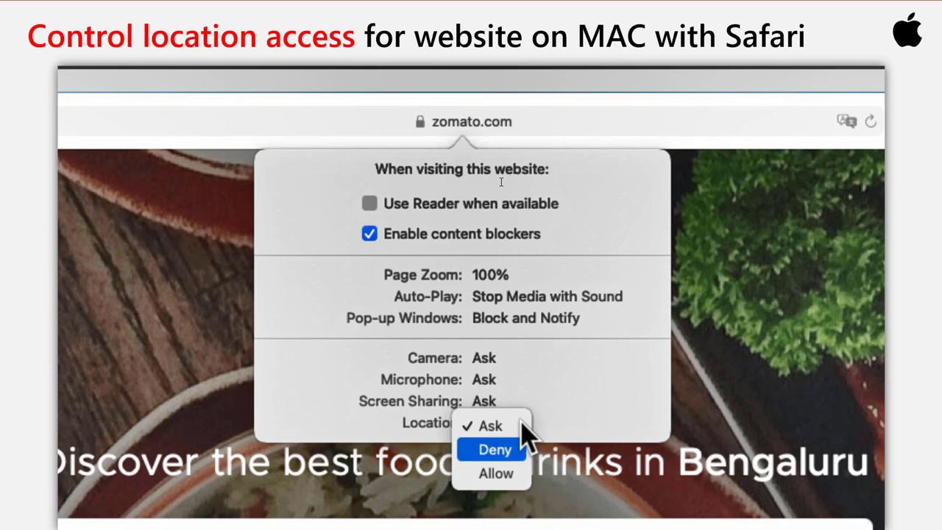
{"action": "key", "text": "Up"}
{"action": "key", "text": "Up"}
{"action": "key", "text": "Return"}
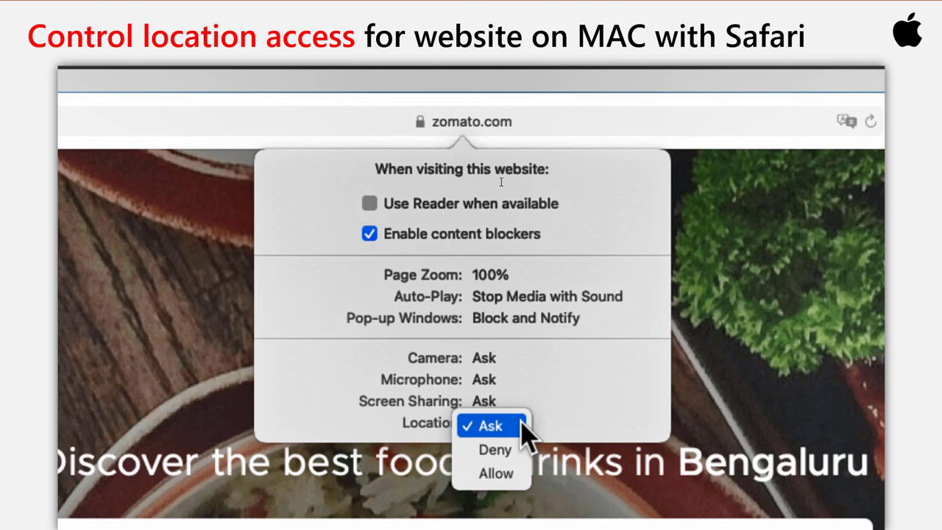
{"action": "key", "text": "Down"}
{"action": "key", "text": "Down"}
{"action": "key", "text": "Up"}
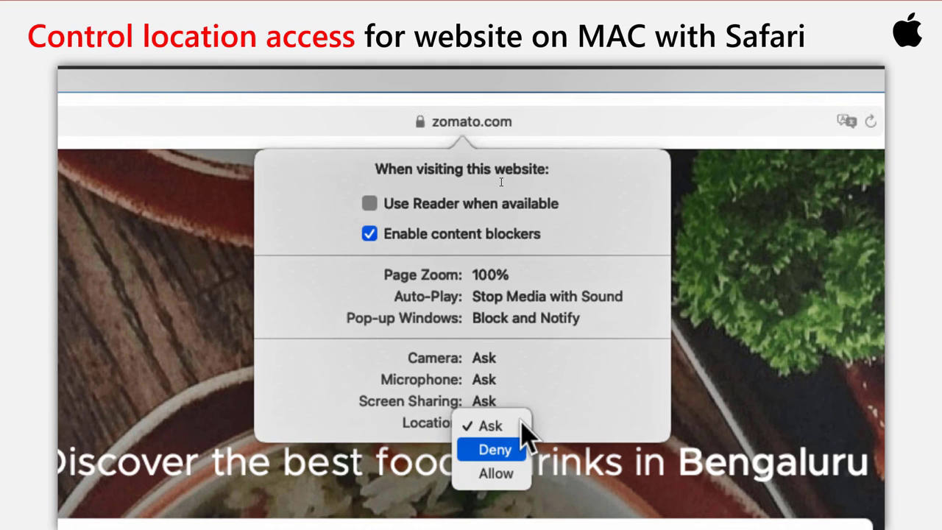
{"action": "key", "text": "Down"}
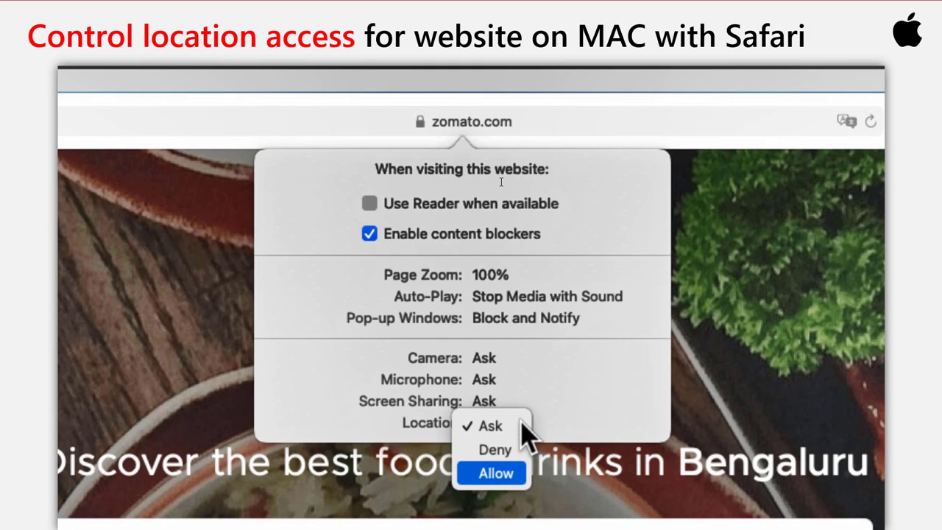
{"action": "key", "text": "Up"}
{"action": "key", "text": "Up"}
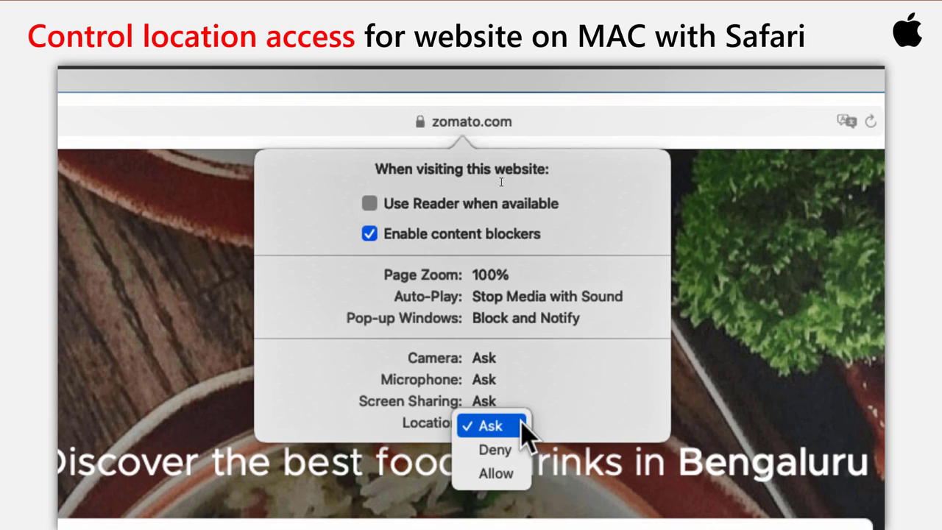
{"action": "key", "text": "Down"}
{"action": "key", "text": "Down"}
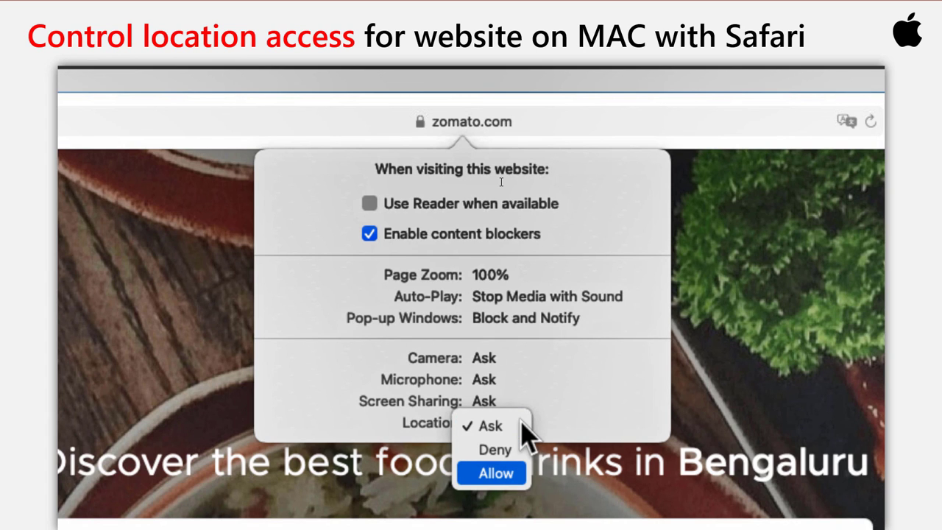
{"action": "key", "text": "Up"}
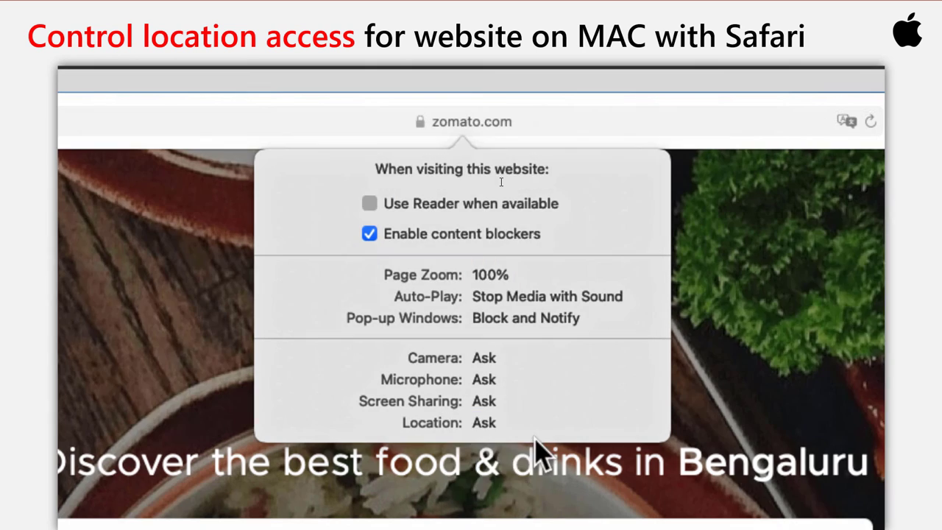
{"action": "key", "text": "Down"}
{"action": "key", "text": "Up"}
{"action": "key", "text": "Down"}
{"action": "key", "text": "Up"}
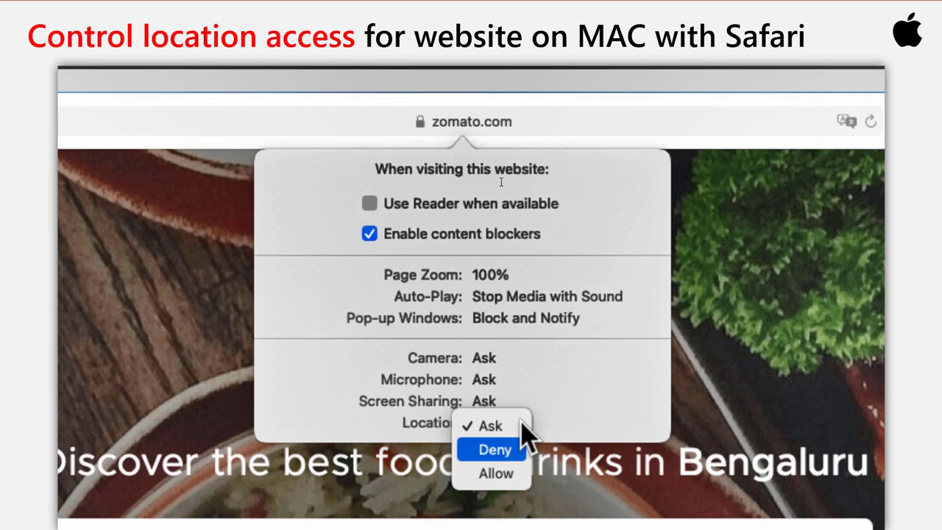
{"action": "key", "text": "Up"}
{"action": "left_click", "coordinate": [521, 424]}
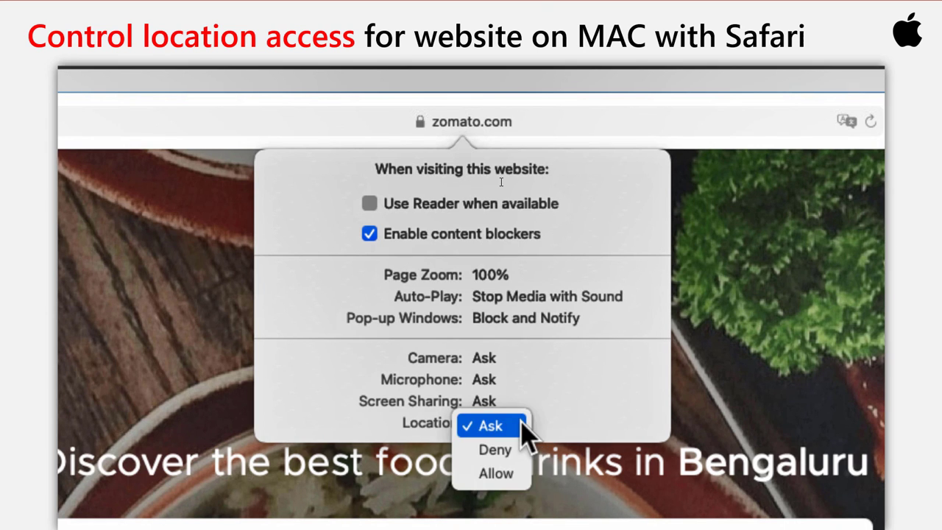
{"action": "key", "text": "Down"}
{"action": "key", "text": "Down"}
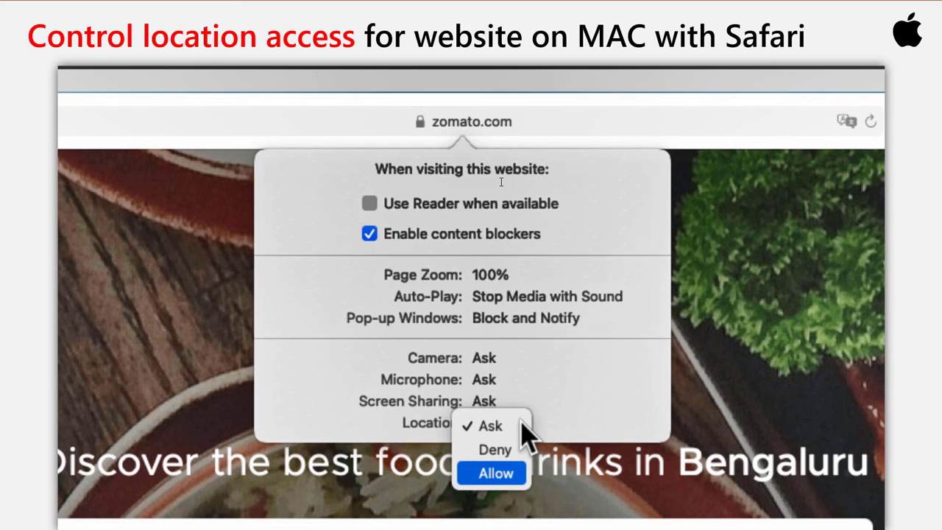
{"action": "key", "text": "Up"}
{"action": "key", "text": "Up"}
{"action": "left_click", "coordinate": [521, 427]}
{"action": "left_click", "coordinate": [521, 426]}
{"action": "key", "text": "Down"}
{"action": "key", "text": "Down"}
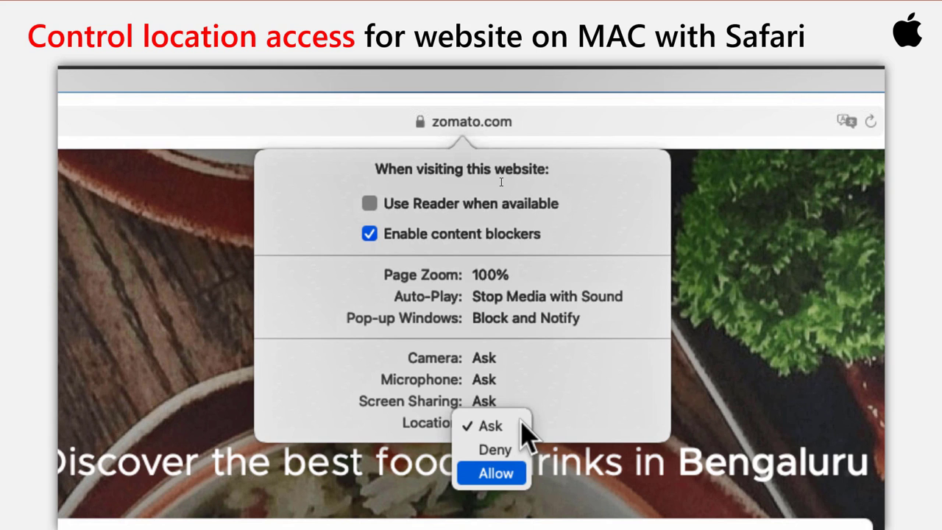